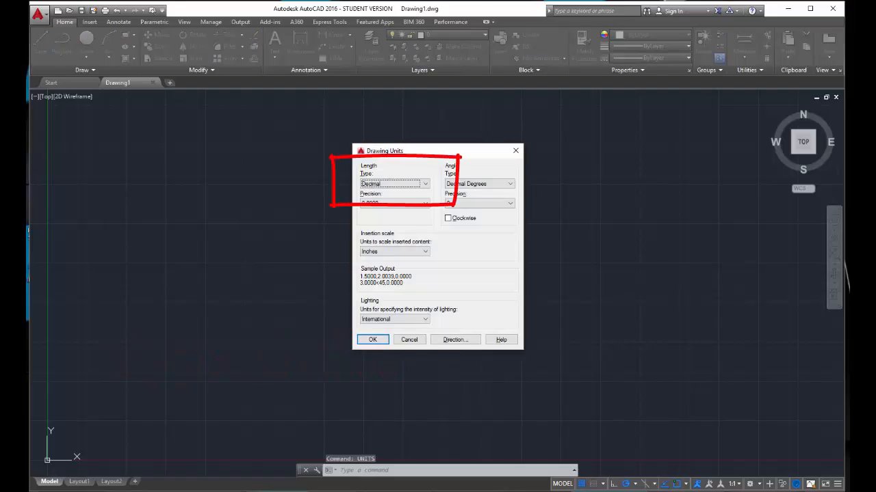
Set the drawing's length unit type to Architectural and apply the units settings
click(424, 184)
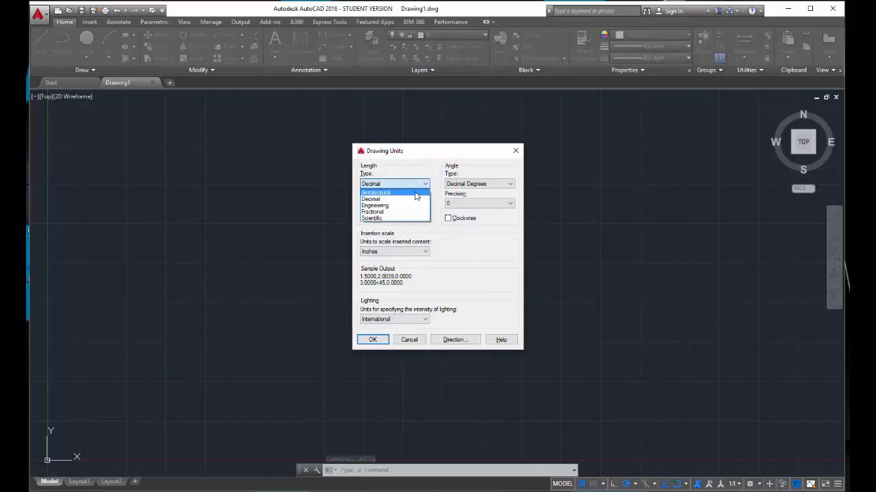
click(375, 193)
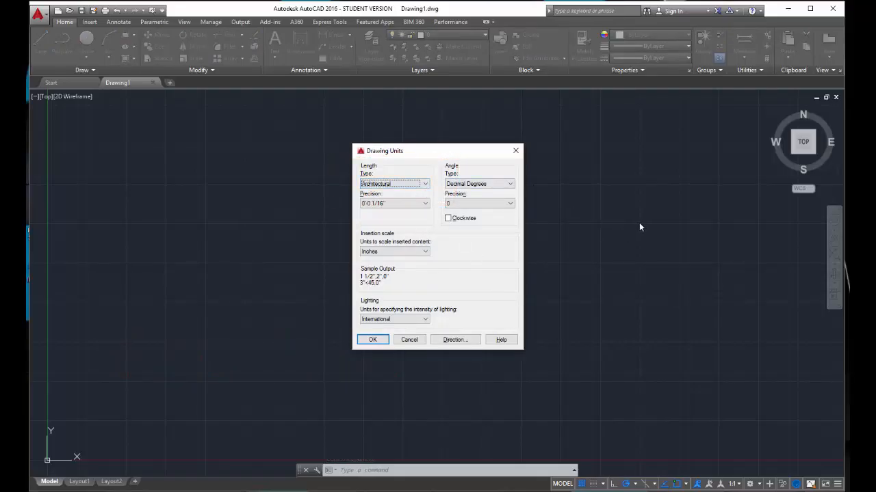
click(373, 340)
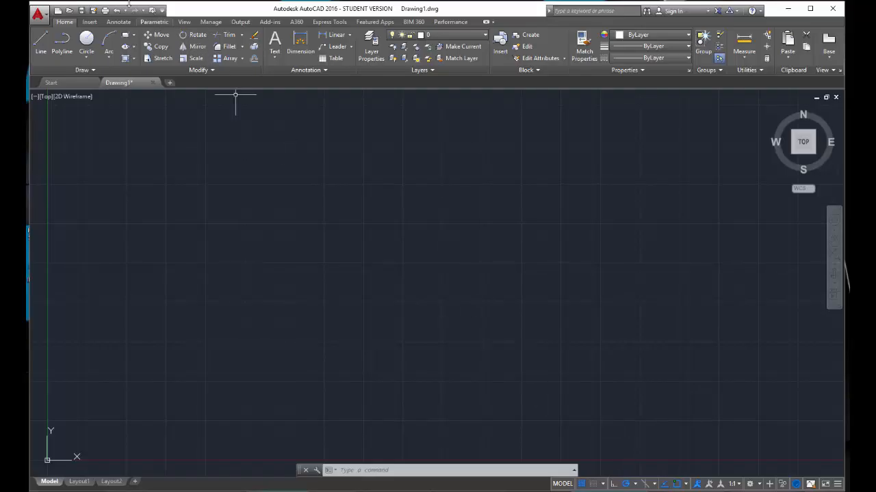
Draw a single horizontal line near the middle of the drawing area
click(41, 41)
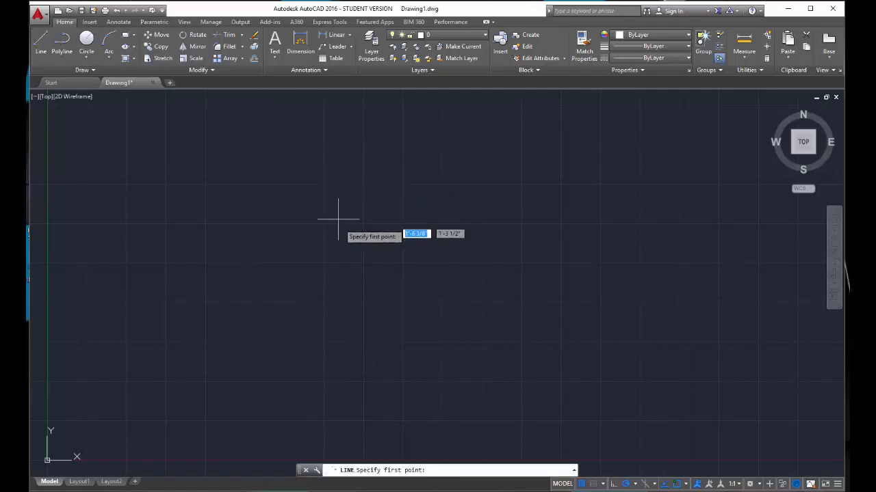
click(343, 255)
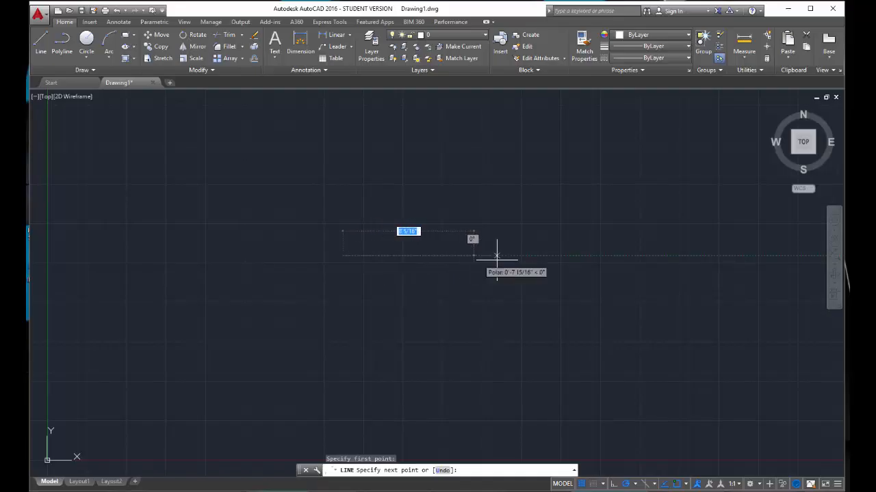
click(532, 256)
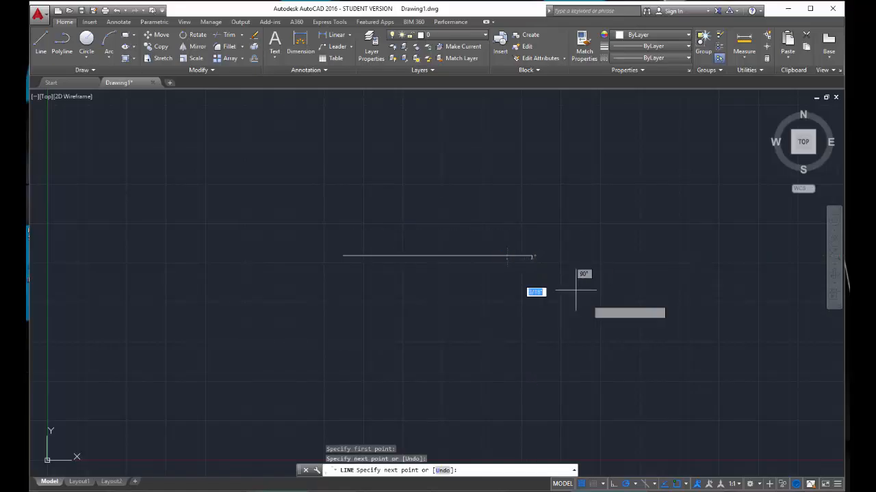
key(Escape)
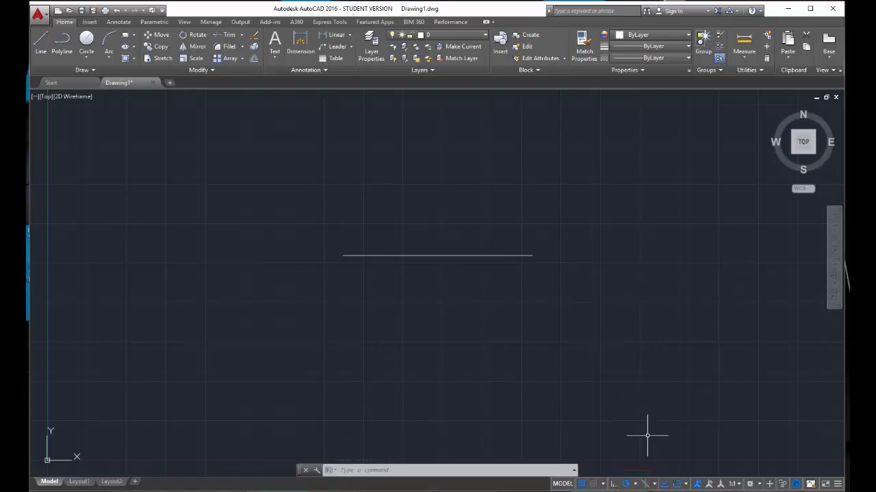
Check the polar tracking angle options, and draw a 1' line rising at 45° from a point below the horizontal line
click(636, 484)
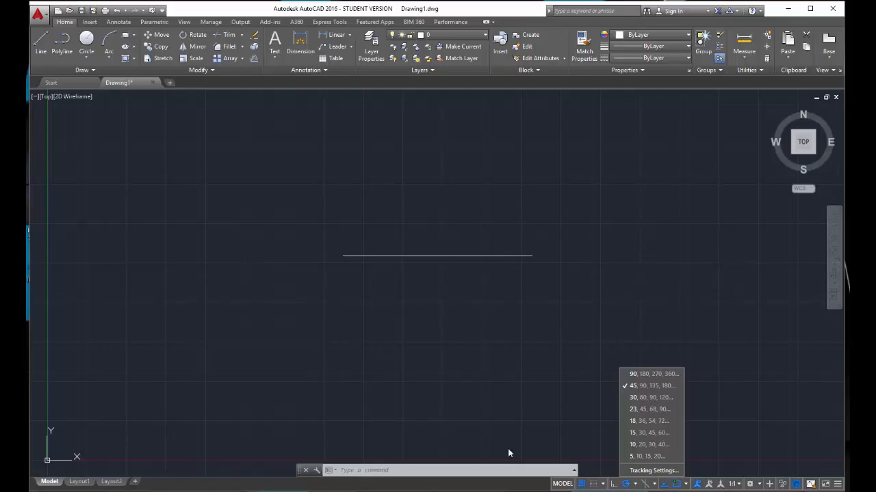
key(Escape)
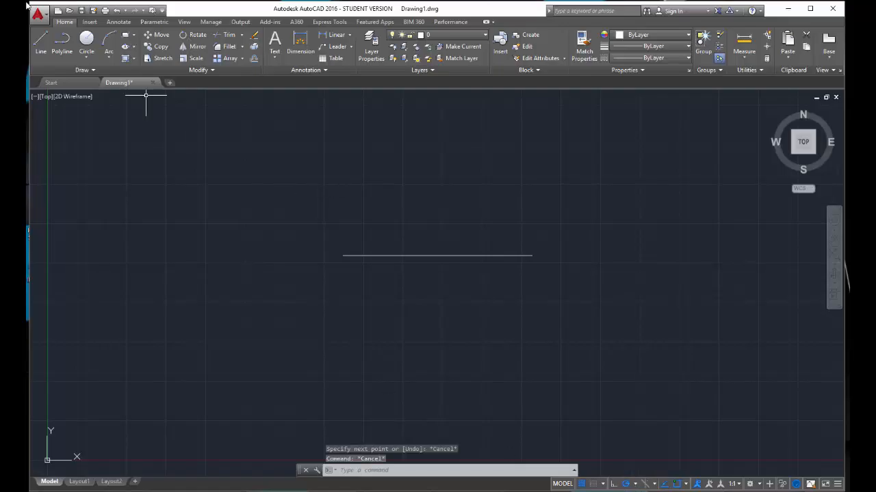
click(39, 42)
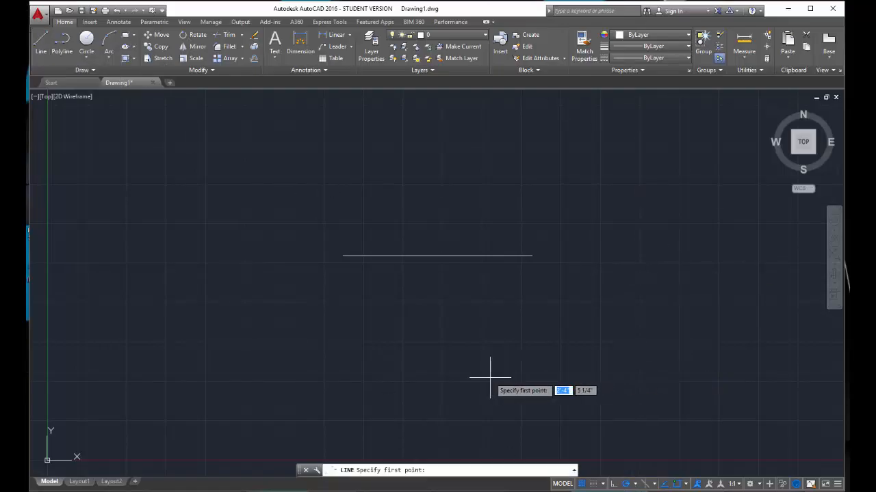
click(490, 377)
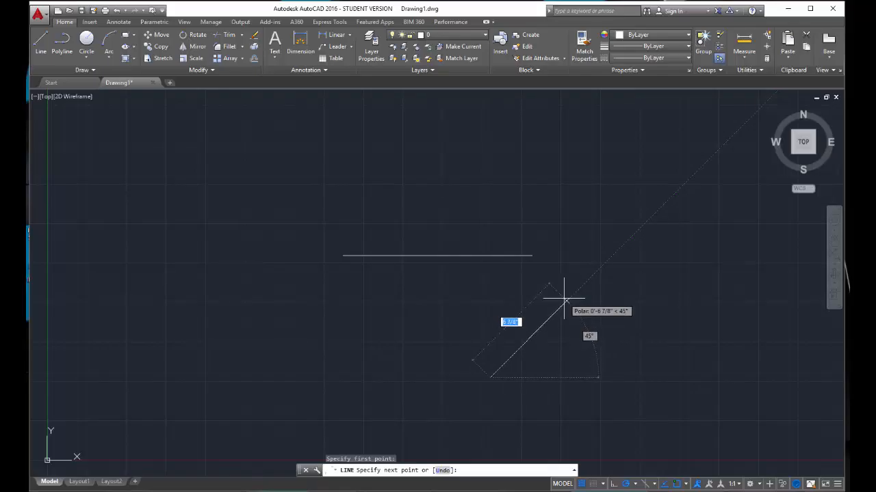
text(1)
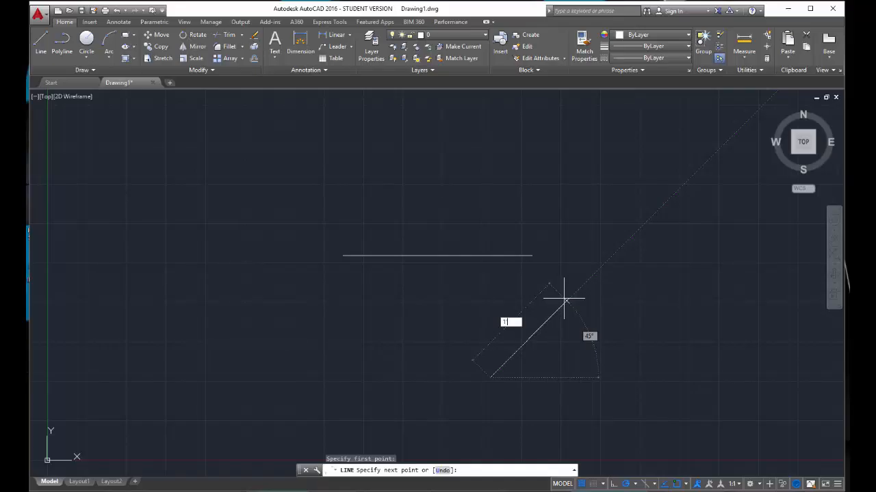
text(')
key(Return)
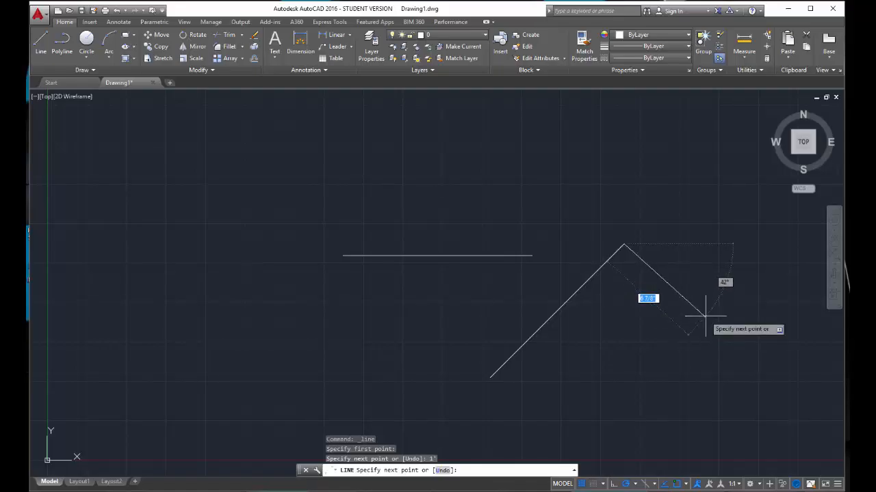
key(Escape)
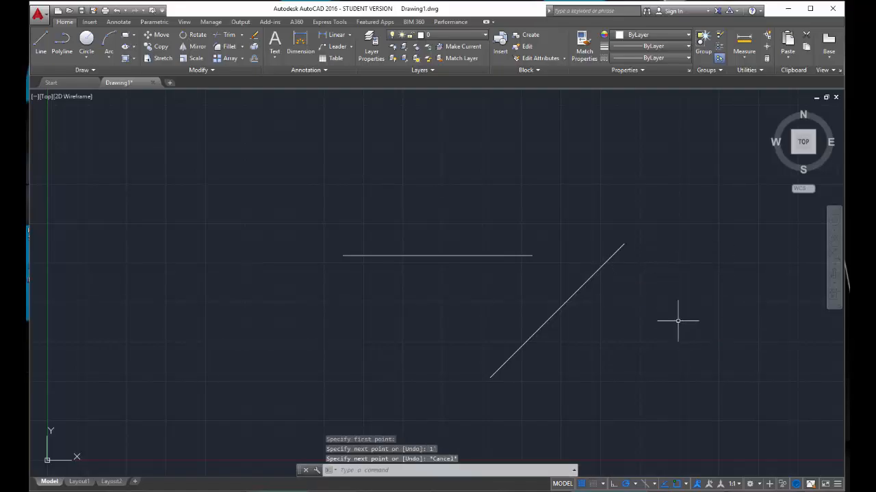
Draw a 1'6 line sloping down at 315° from a start point to the left of the horizontal line
click(41, 43)
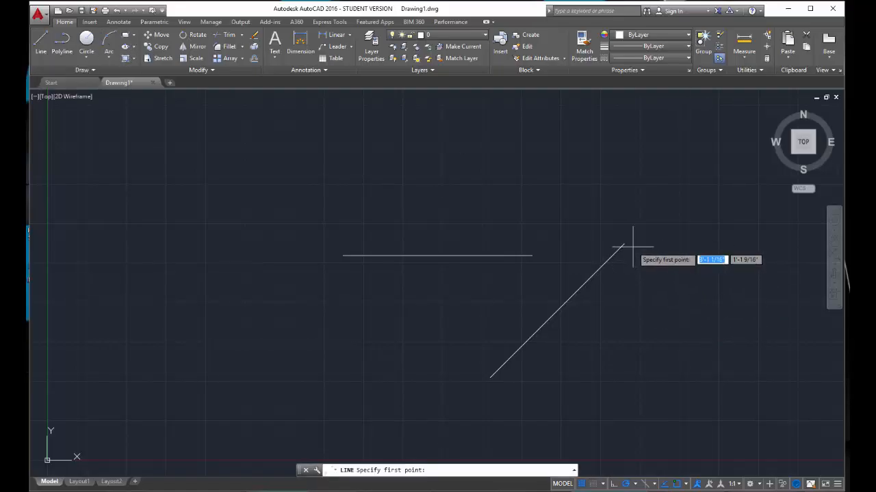
mouse_move(624, 244)
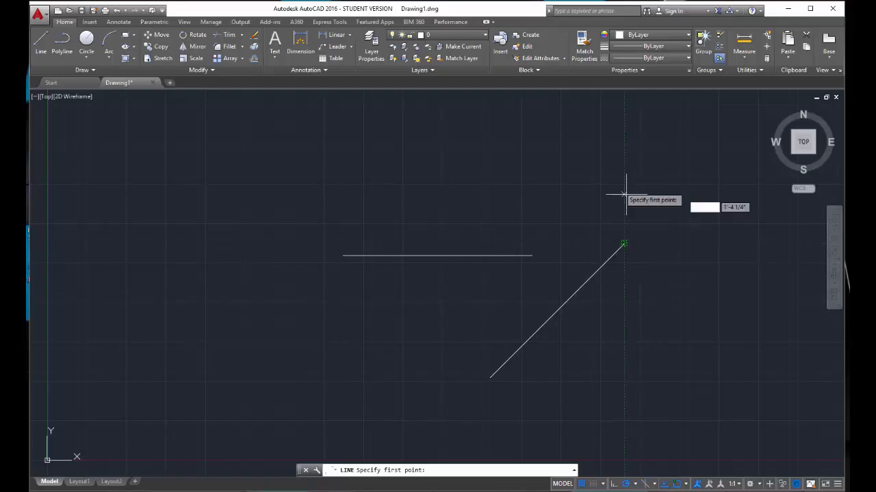
click(187, 223)
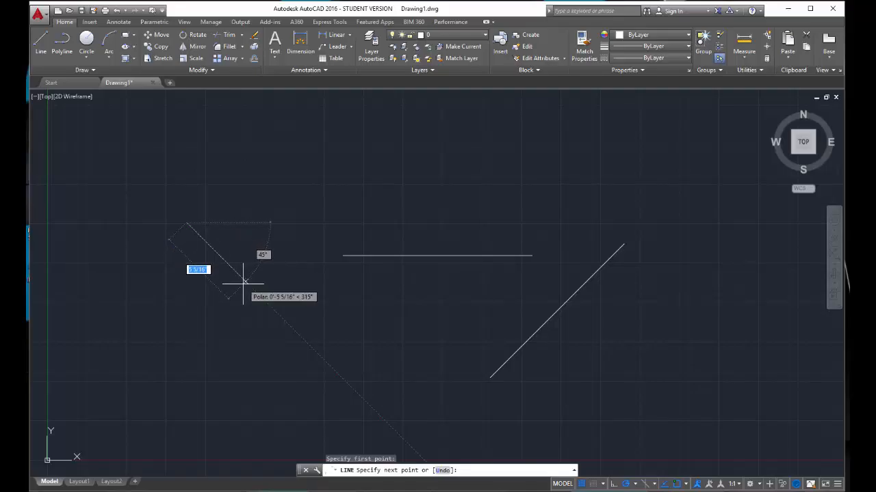
text(1)
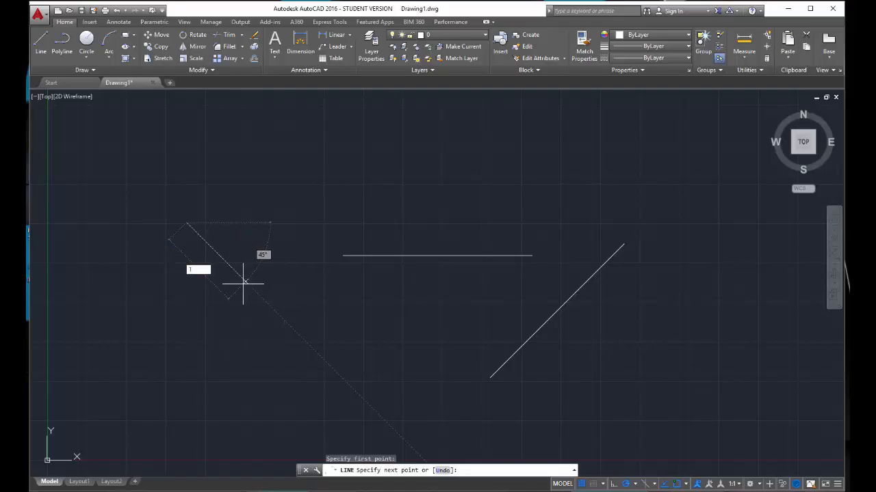
text('6)
key(Return)
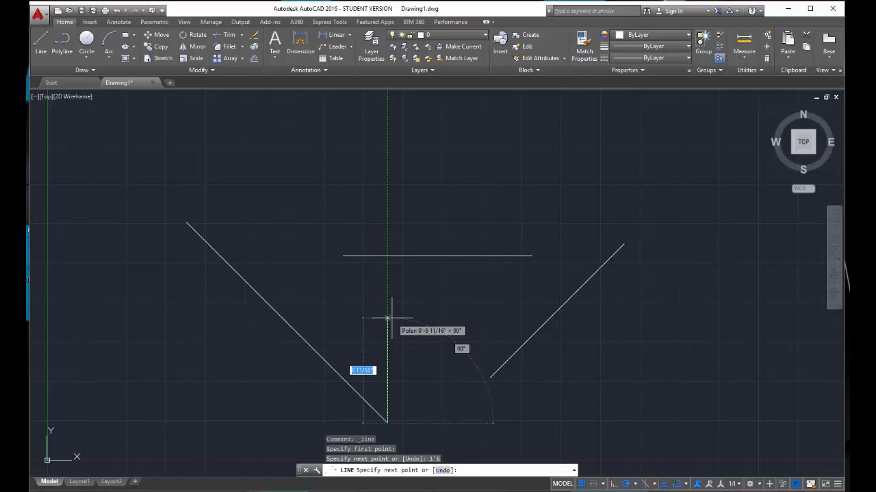
key(Escape)
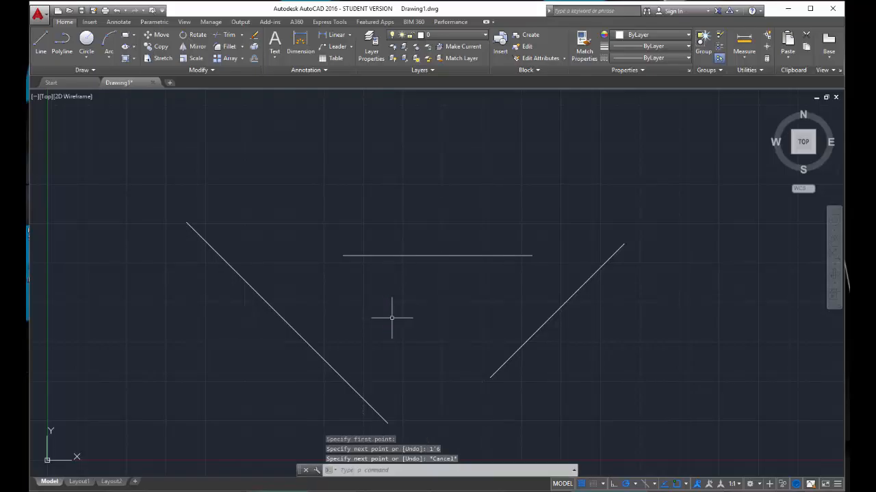
Delete all three practice lines from the drawing
click(582, 344)
click(305, 256)
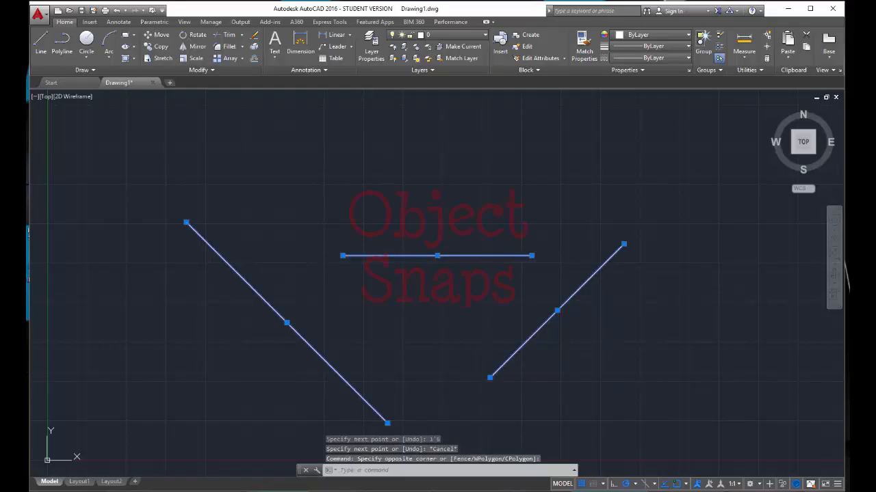
key(Delete)
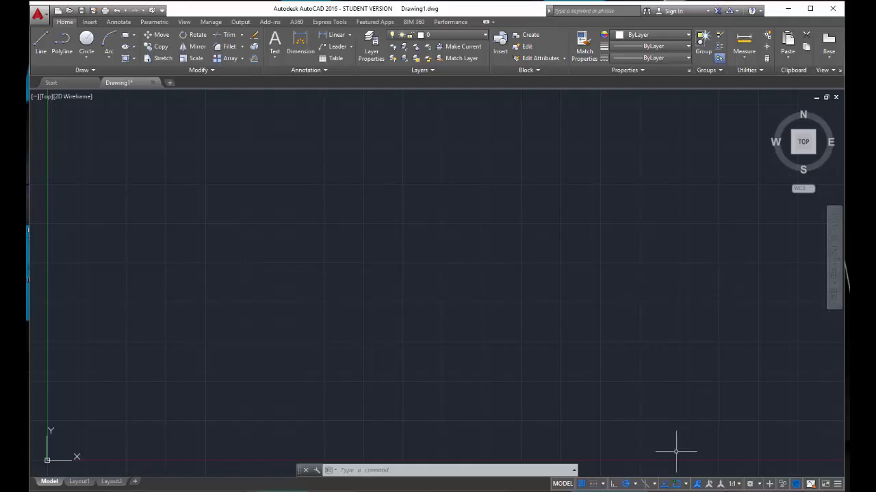
Draw two separate slanted lines rising to the right, one below the other
click(40, 43)
click(196, 308)
click(581, 204)
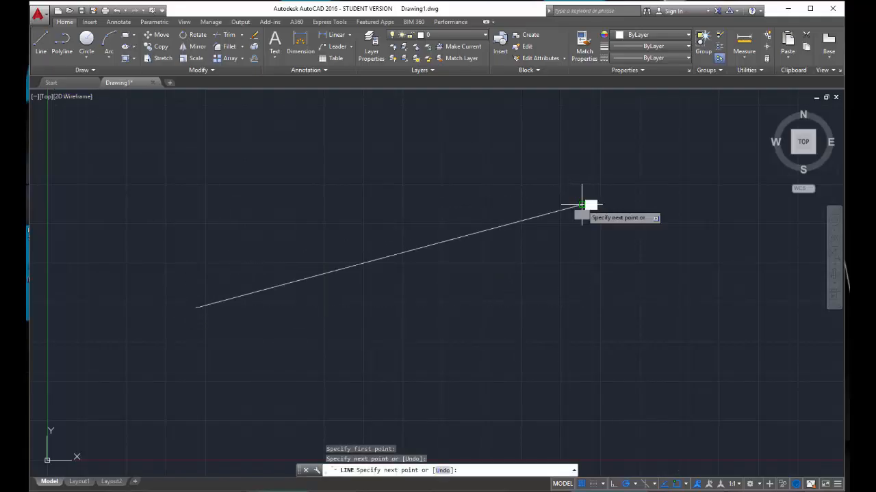
key(Escape)
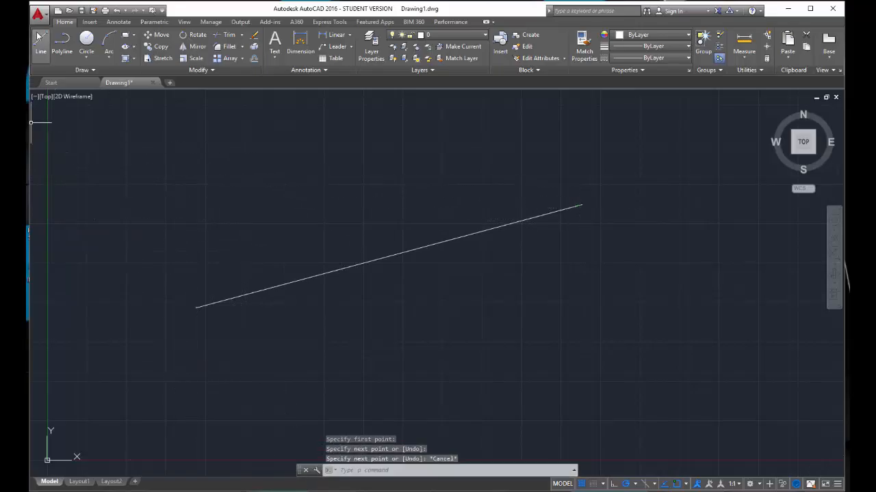
key(space)
click(225, 405)
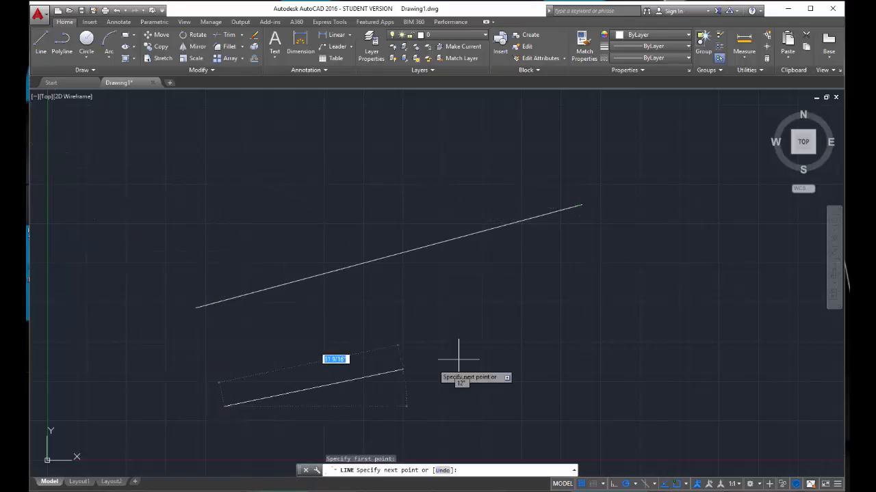
click(619, 293)
key(Escape)
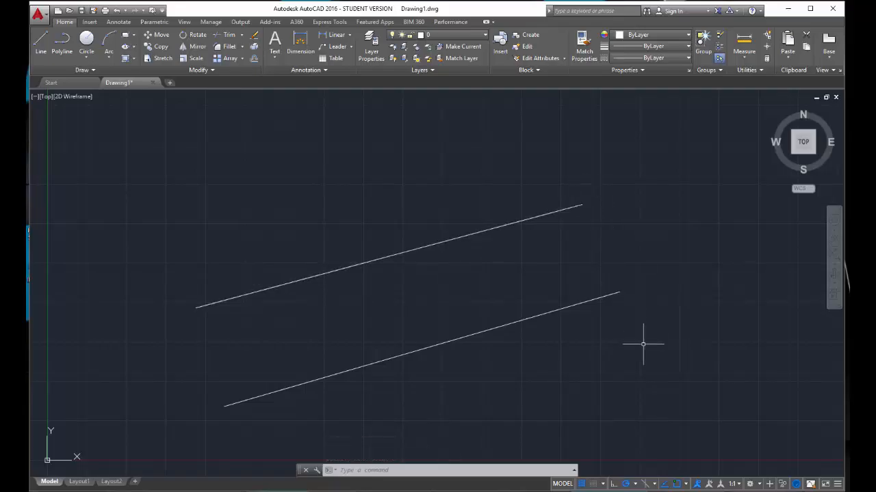
Stretch the lower line's right endpoint onto the right endpoint of the upper line
click(591, 300)
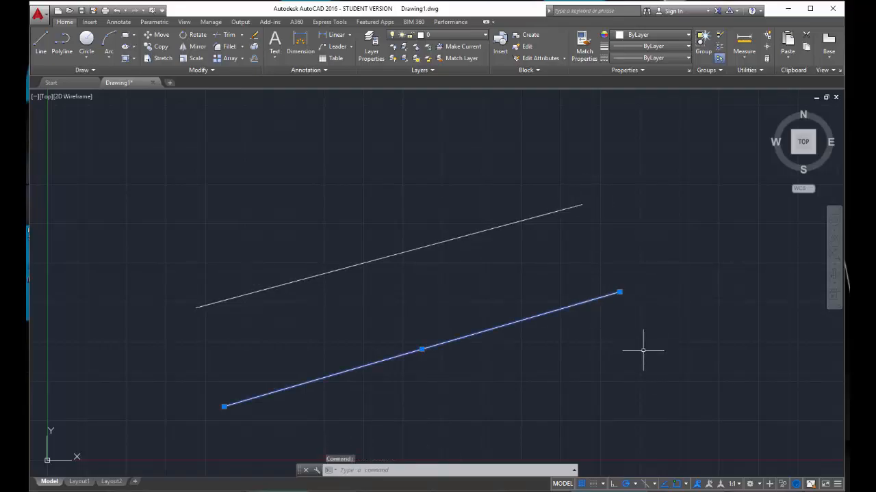
click(619, 292)
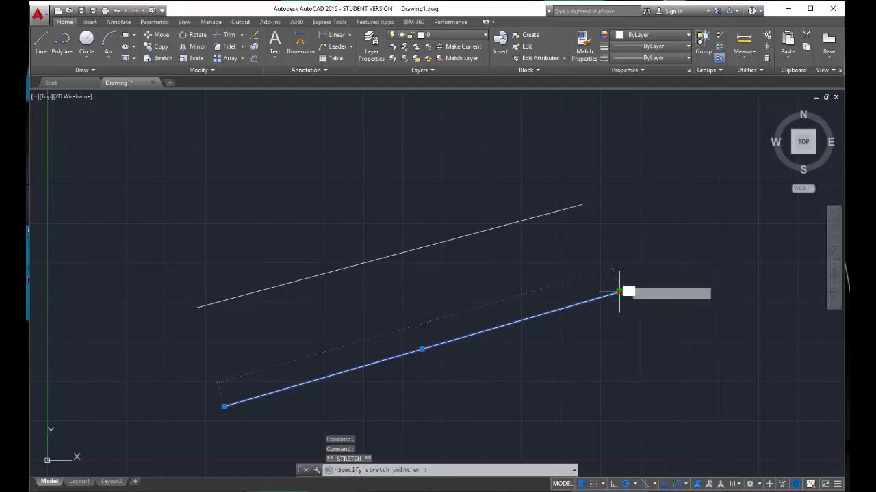
click(581, 205)
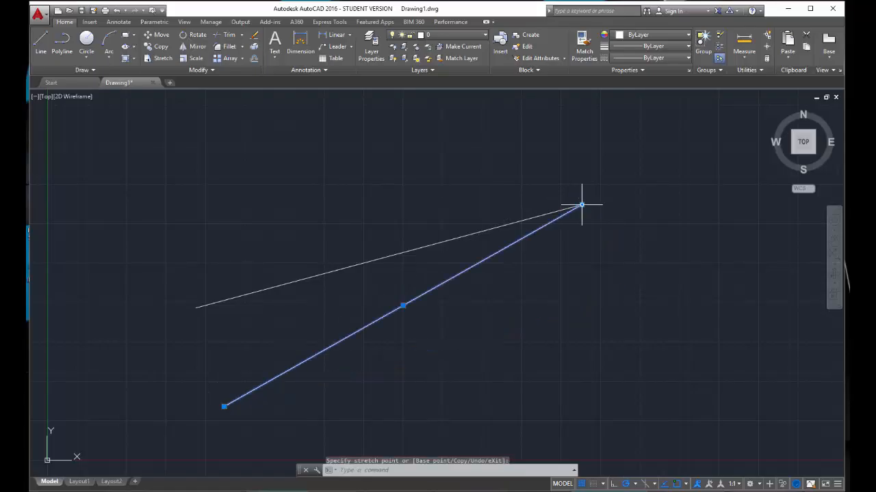
key(Escape)
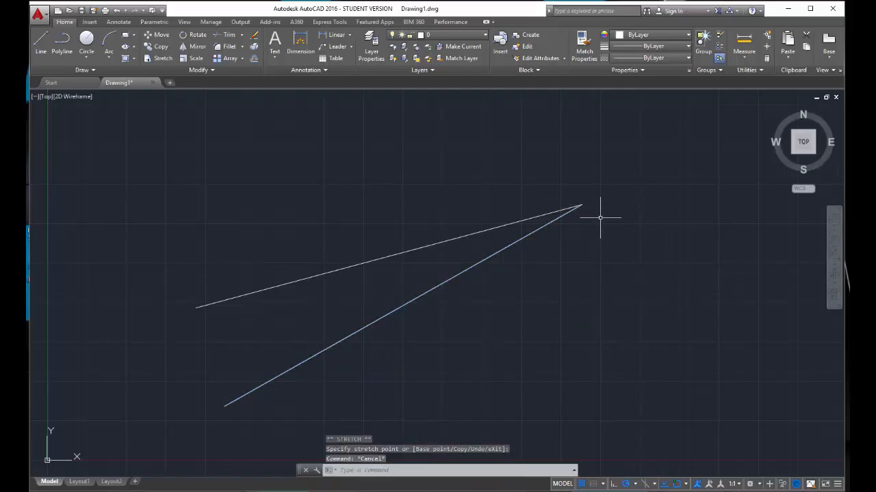
Select both slanted lines to examine their endpoint and midpoint grips, and clear the selection
click(505, 265)
click(476, 229)
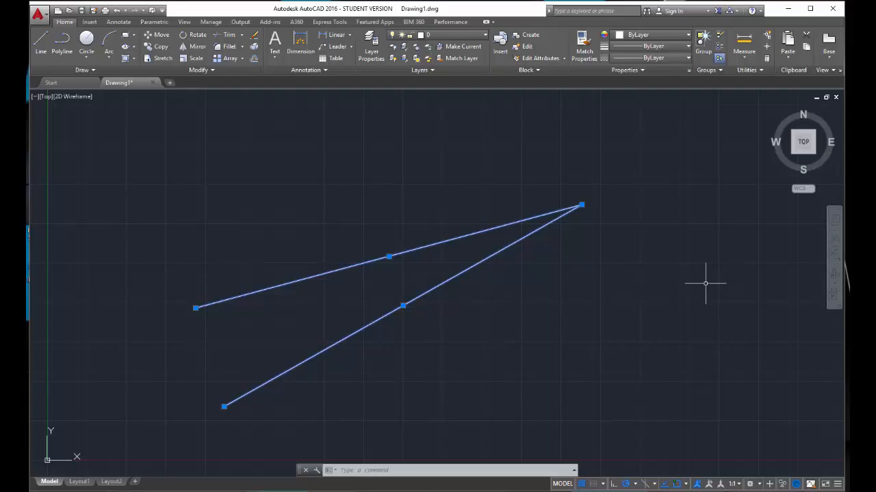
key(Escape)
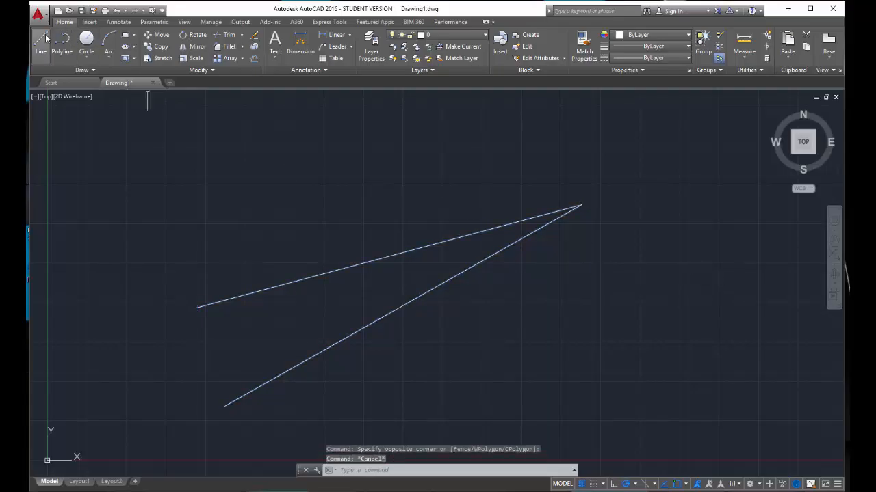
Draw a line straight up at 90° from the midpoint of the upper slanted line
click(45, 34)
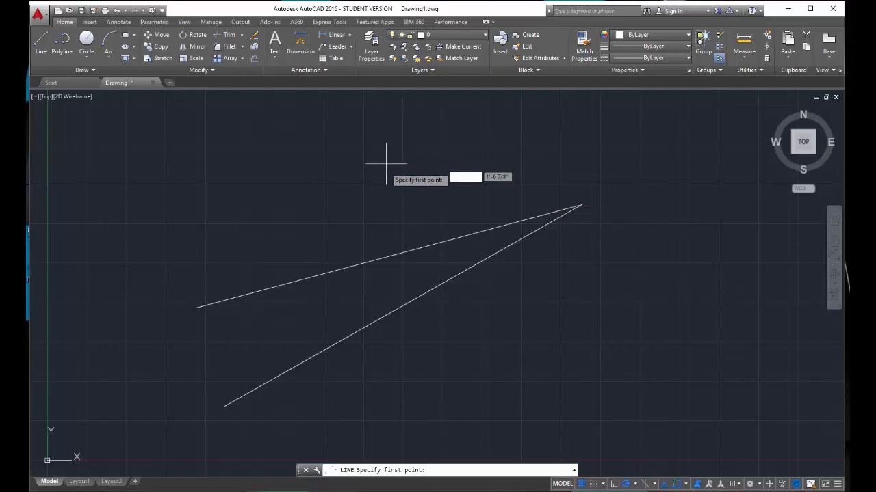
click(388, 257)
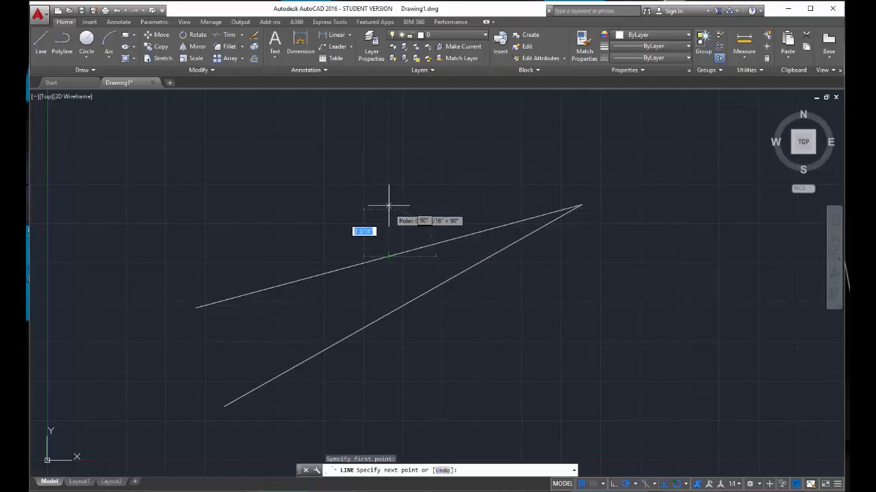
click(389, 134)
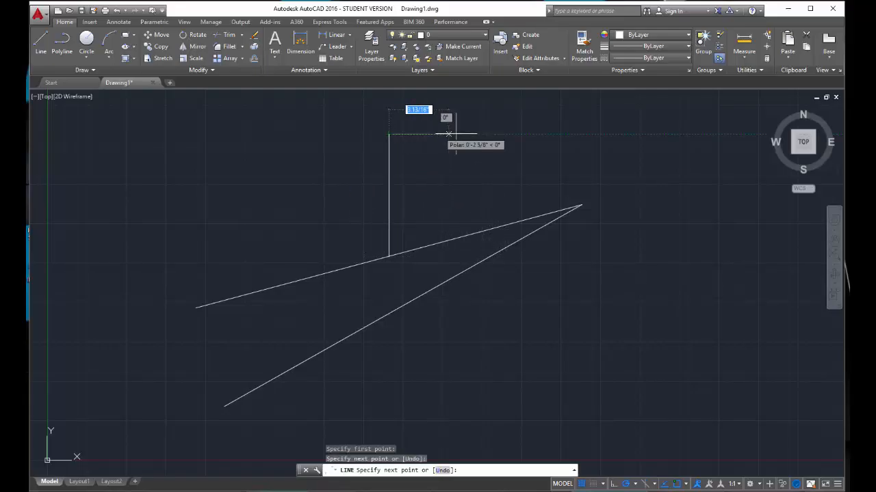
End the Line command and review which object snap modes are enabled without changing them
key(Escape)
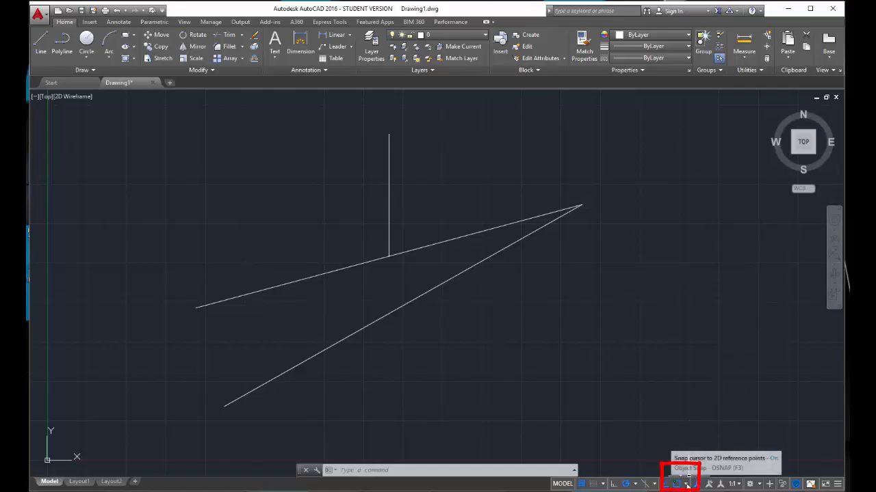
click(687, 484)
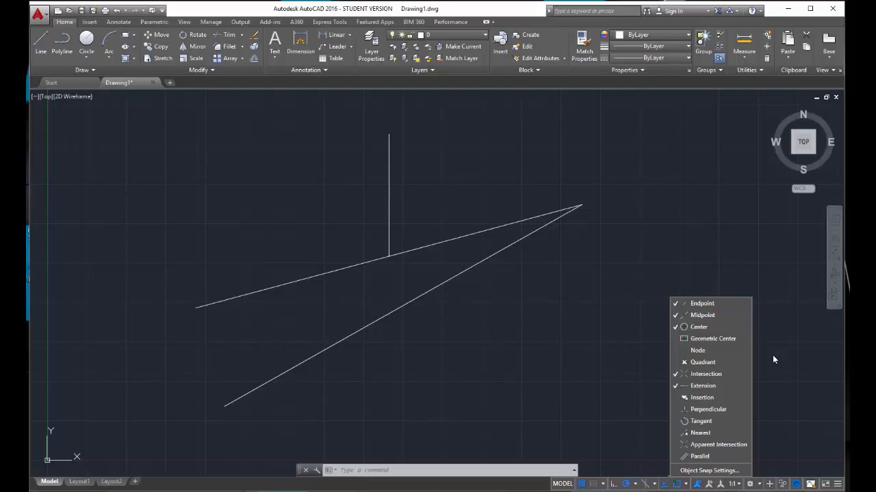
click(778, 355)
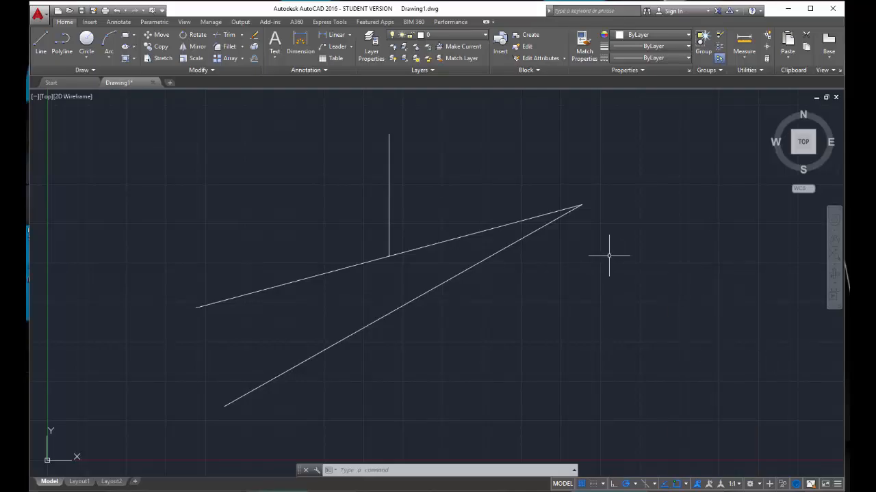
Turn object snap off and draw a short horizontal line to the right, placing its start by eye at the vertical line's upper end
click(676, 484)
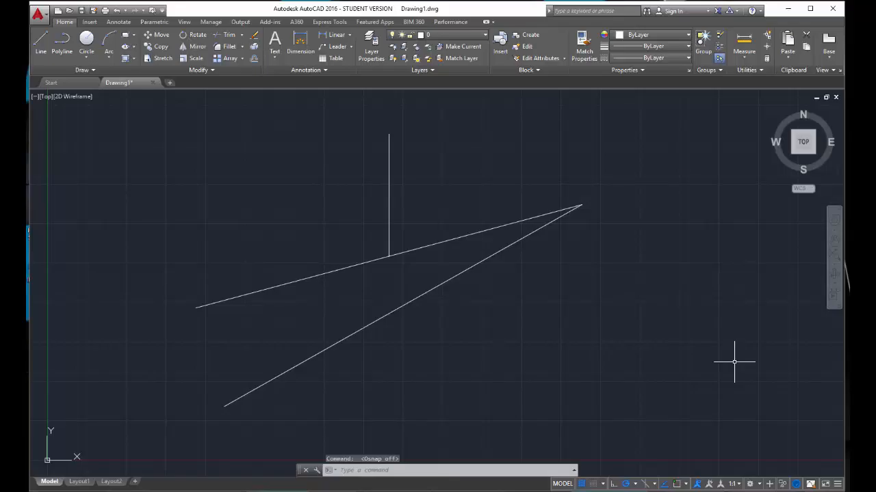
click(43, 44)
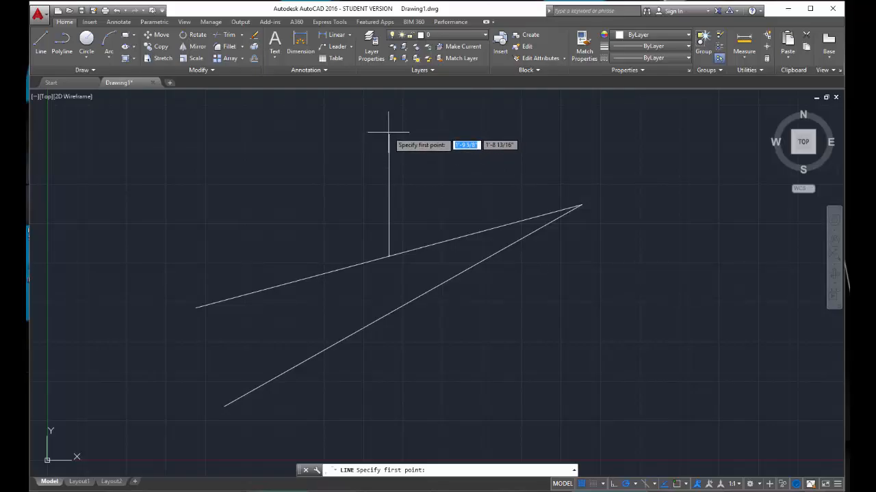
scroll(387, 134, up, 5)
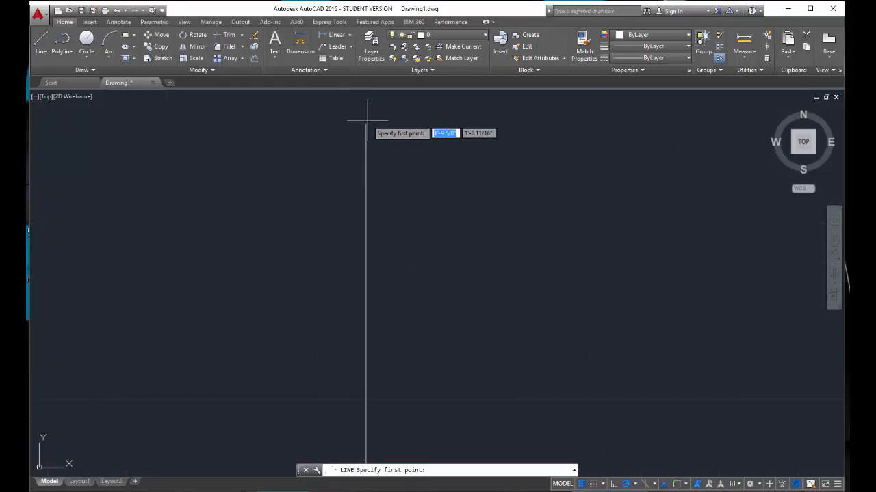
click(366, 123)
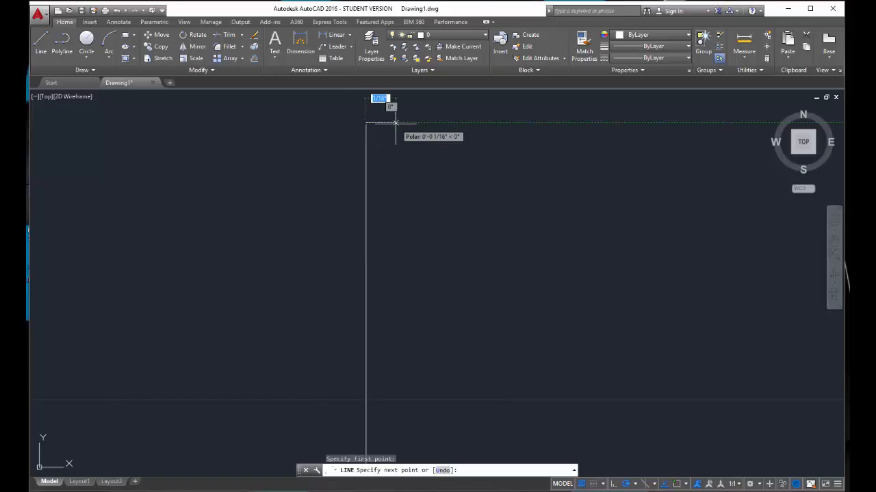
click(523, 123)
right_click(522, 159)
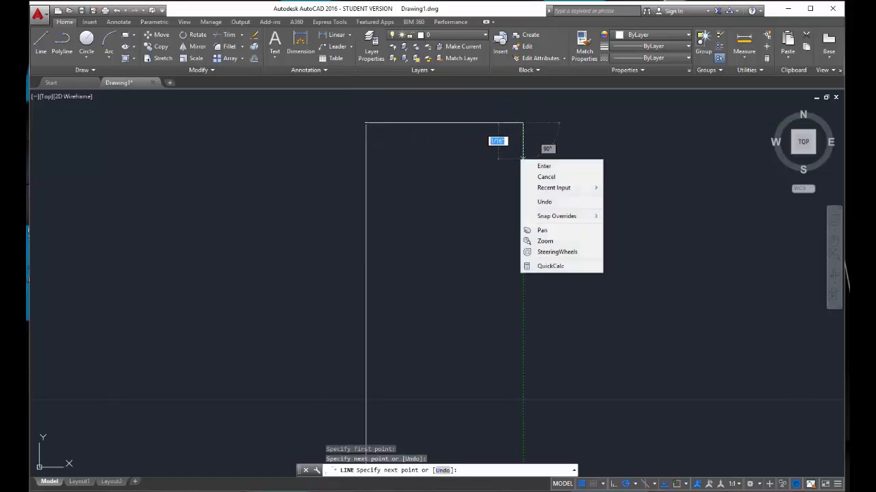
click(542, 166)
Inspect the corner between the vertical and horizontal lines up close, and erase the horizontal line
scroll(362, 121, up, 5)
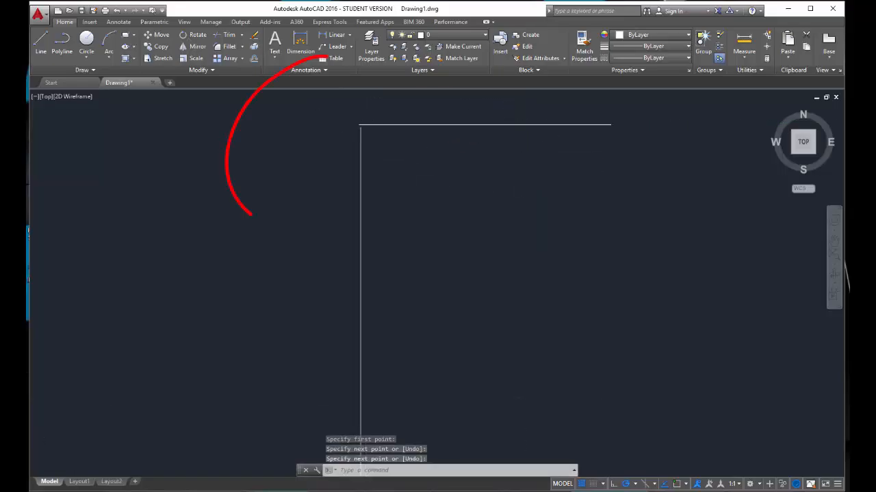
scroll(362, 141, up, 3)
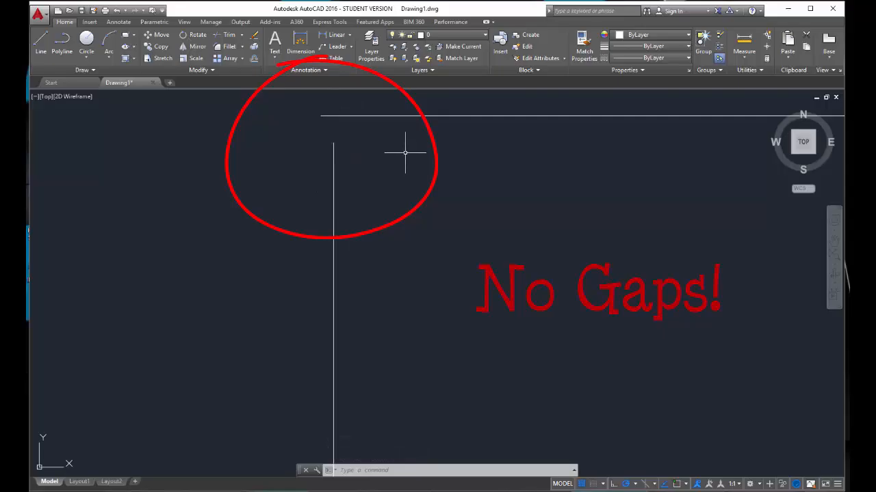
scroll(498, 272, down, 6)
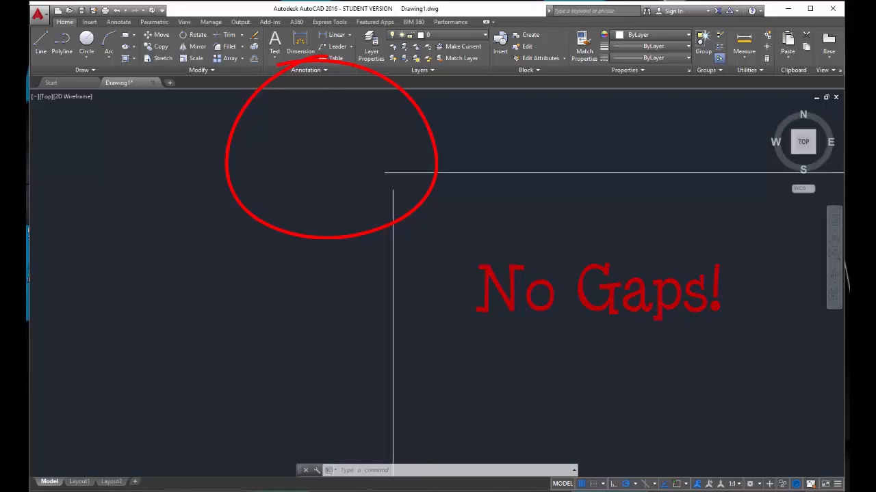
click(481, 231)
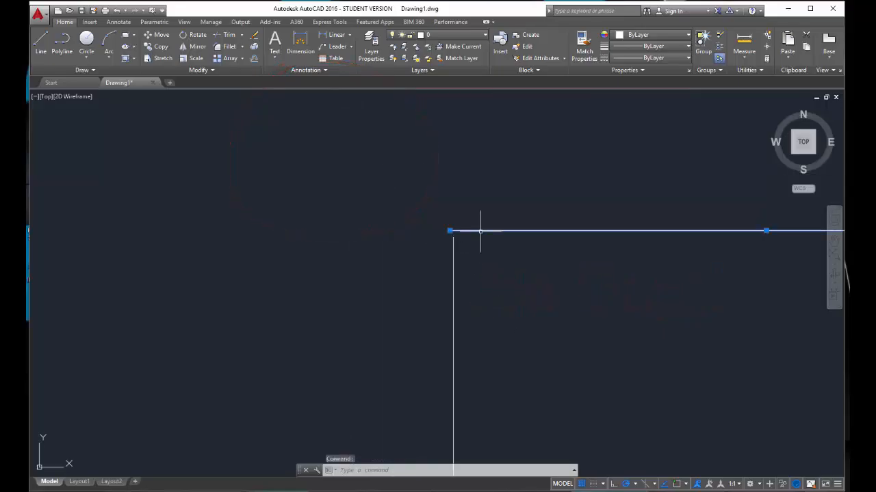
key(Delete)
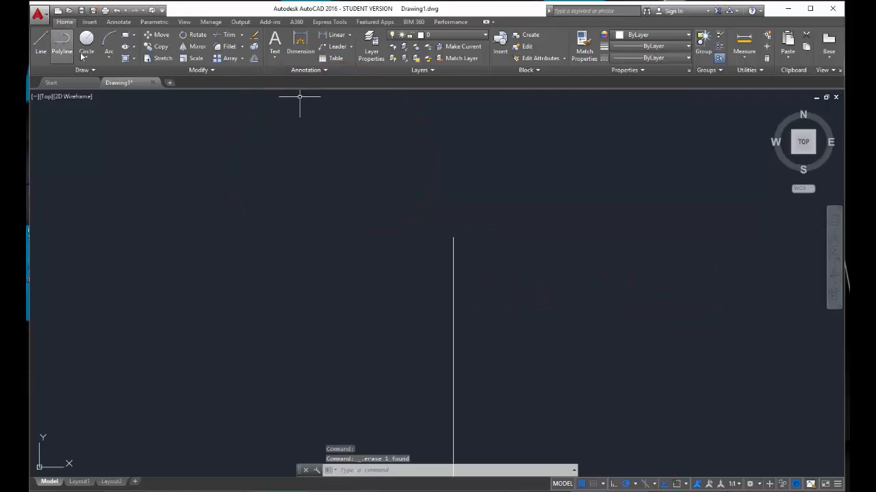
Turn object snap back on and draw a short horizontal line to the right from the vertical line's upper endpoint
key(F3)
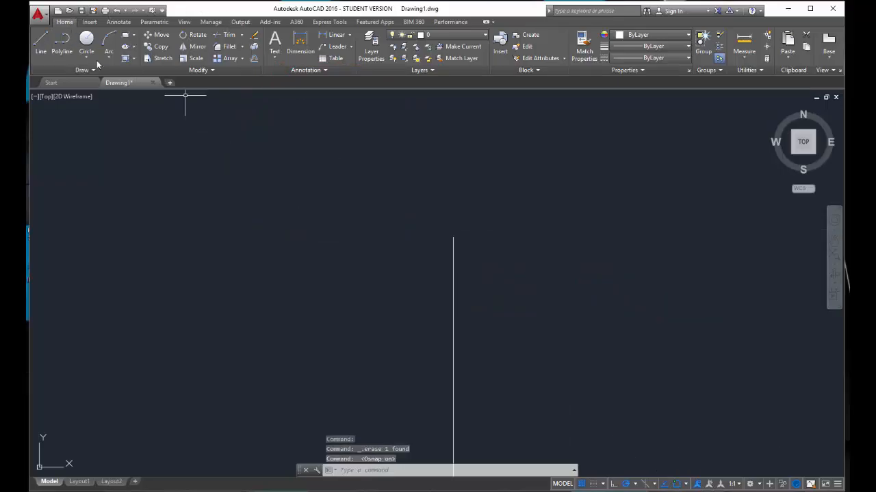
click(42, 43)
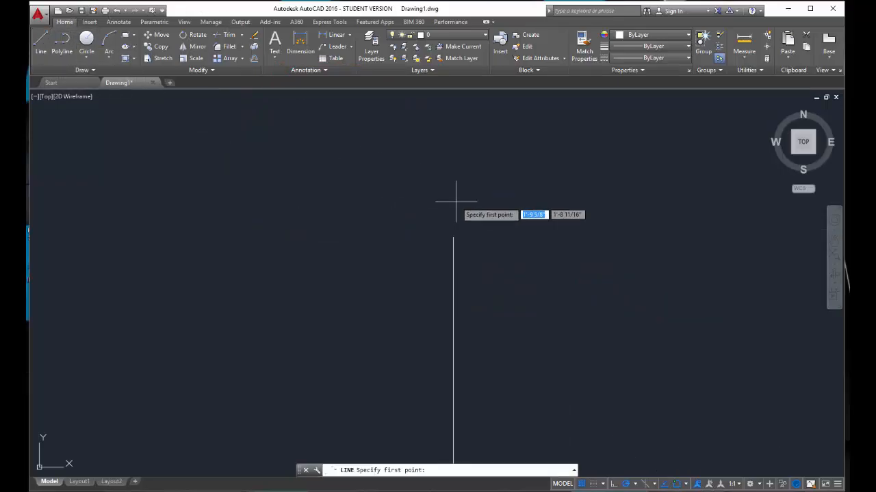
click(453, 237)
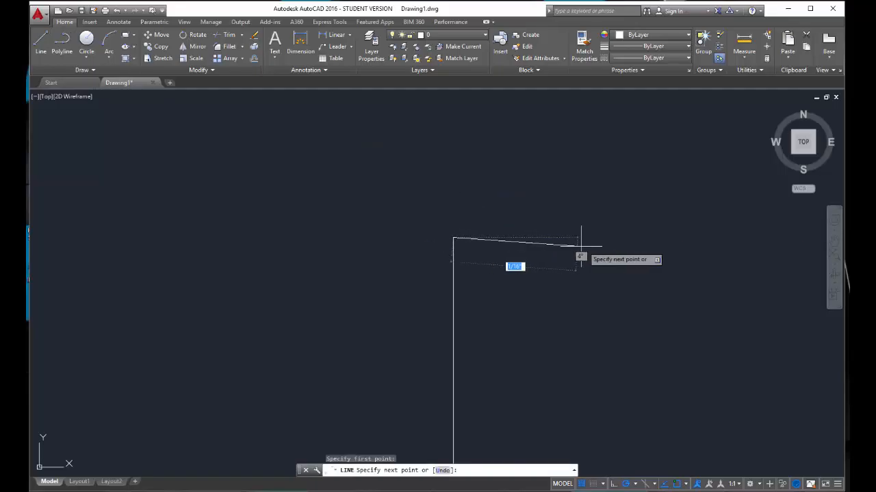
click(637, 238)
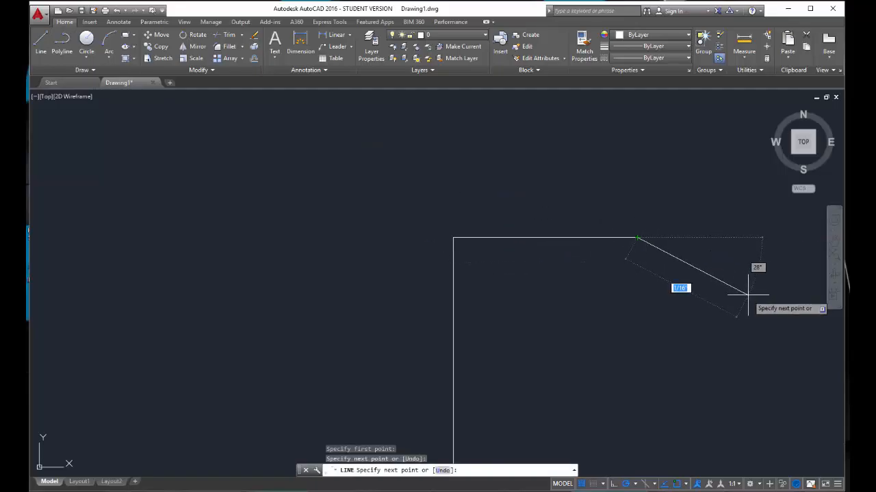
key(Escape)
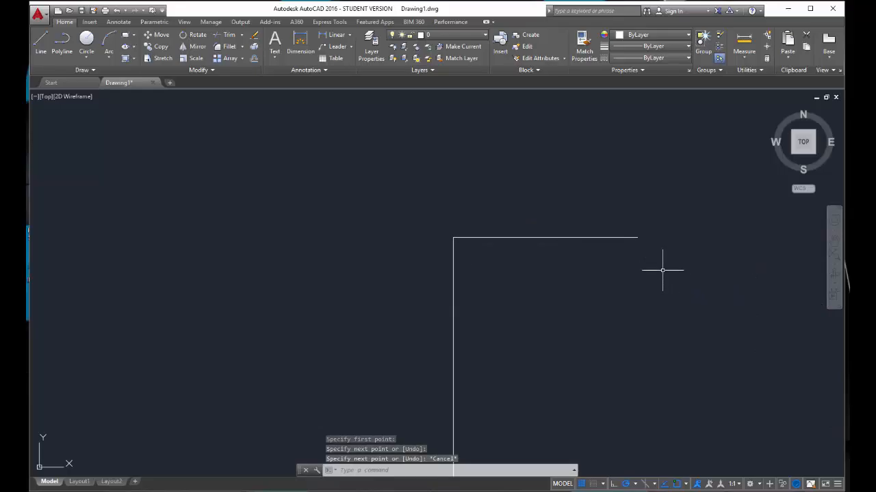
Select all the lines in the drawing with a crossing window and erase them
scroll(662, 272, down, 10)
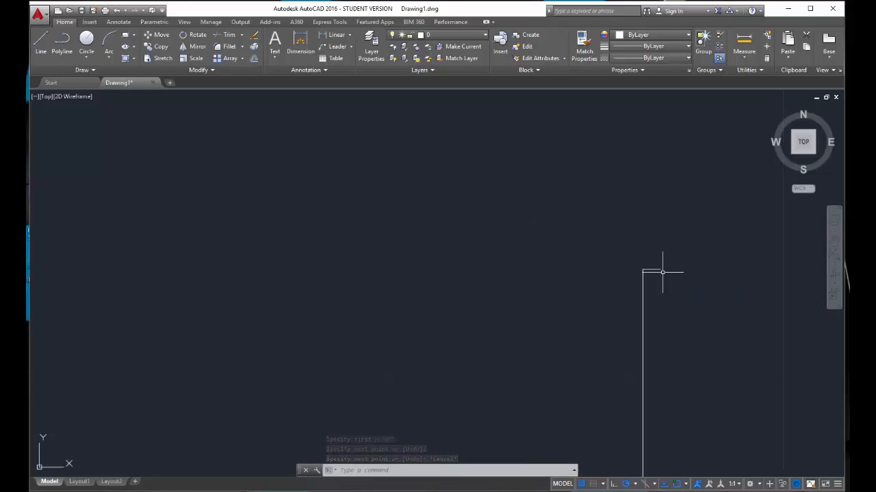
middle_drag(674, 302, 552, 180)
scroll(583, 197, down, 4)
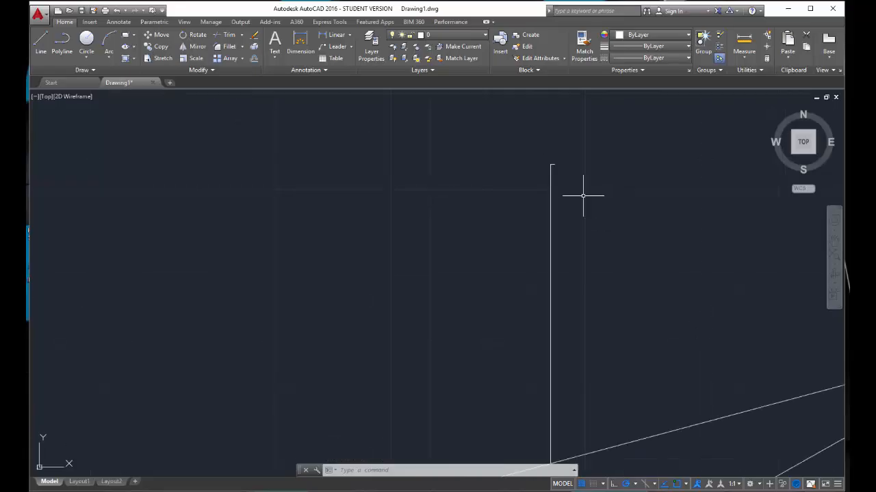
scroll(656, 216, down, 2)
middle_drag(665, 225, 612, 203)
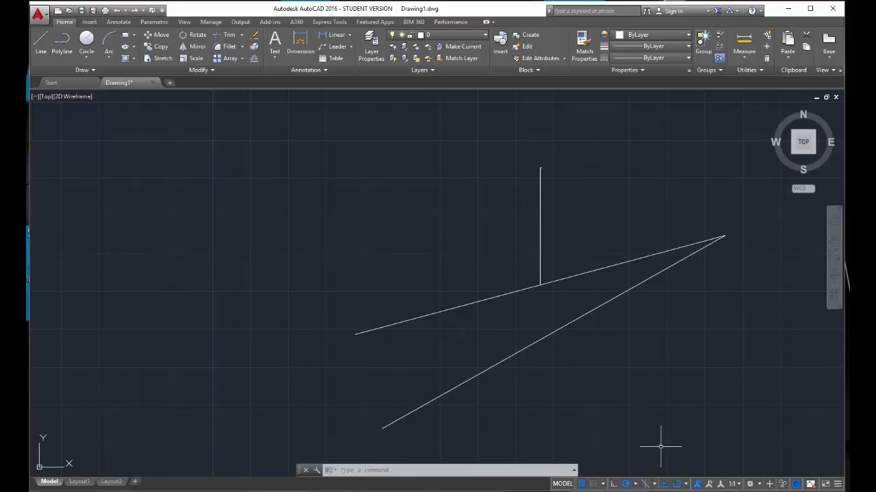
click(631, 340)
click(519, 146)
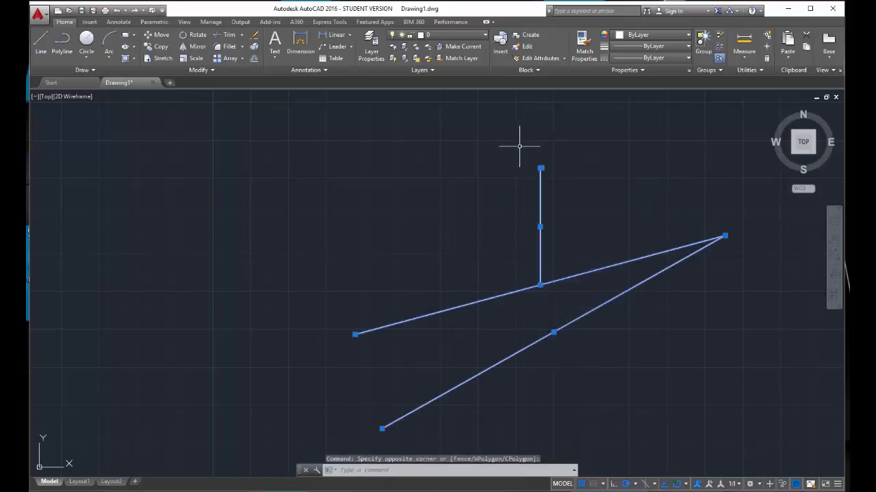
key(Delete)
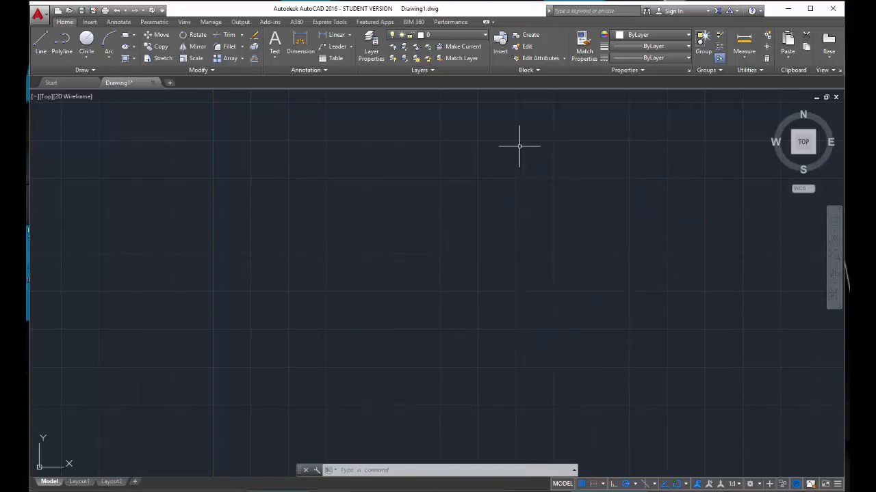
Draw a long horizontal line at 0° across the middle of the empty drawing area
click(41, 42)
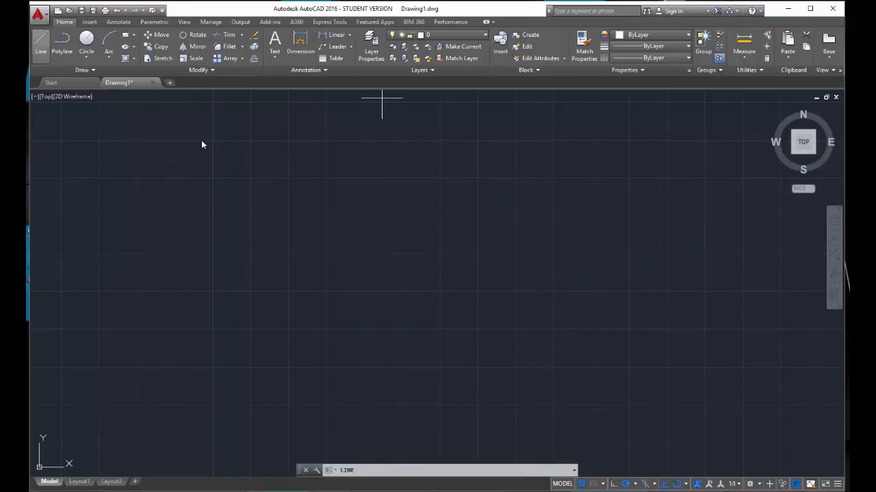
click(293, 277)
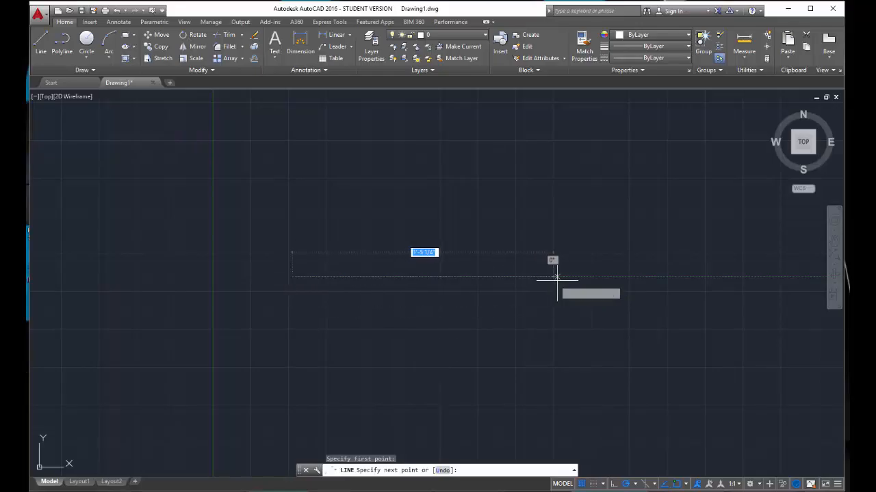
click(569, 277)
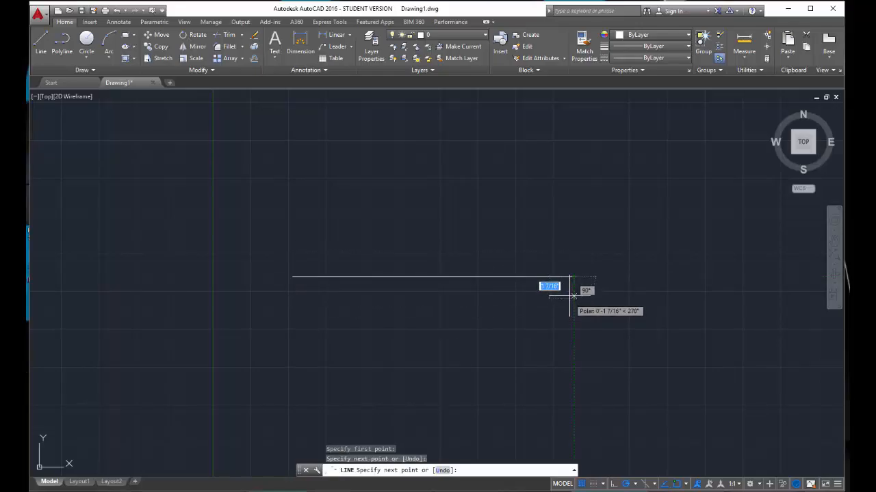
key(Escape)
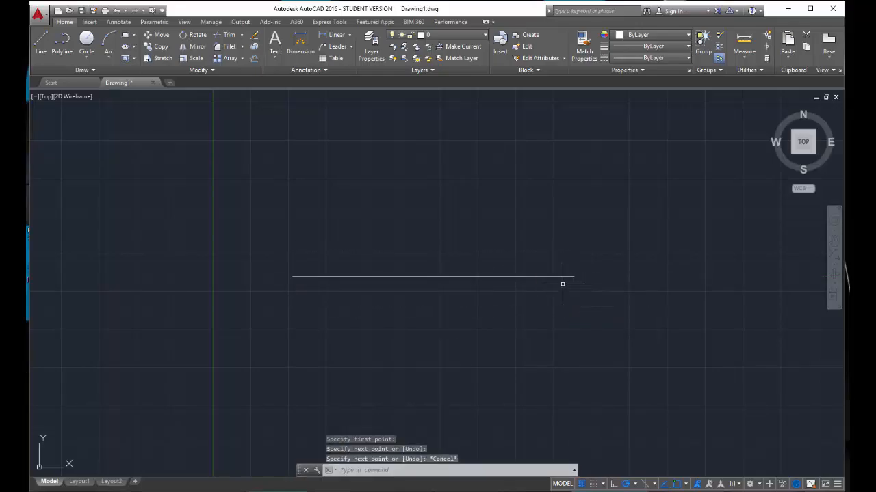
Draw a vertical line upward at 90°, starting 1' beyond the horizontal line's right endpoint along its extension
click(43, 41)
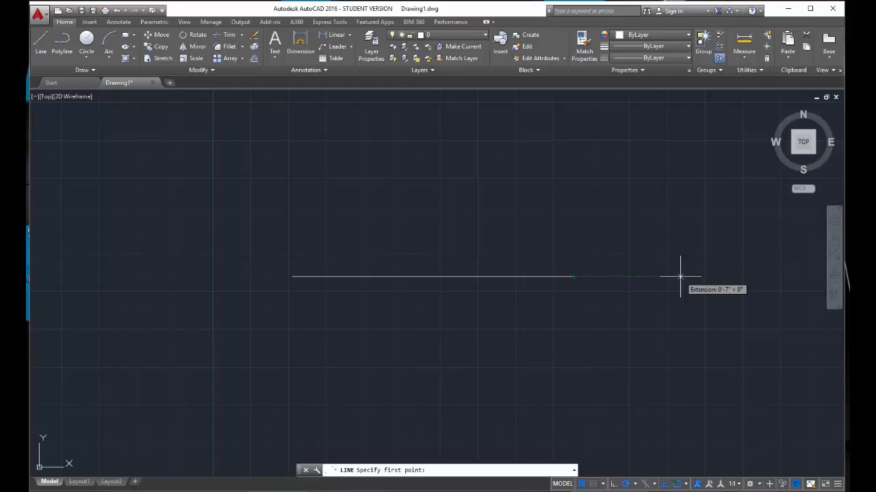
text(1)
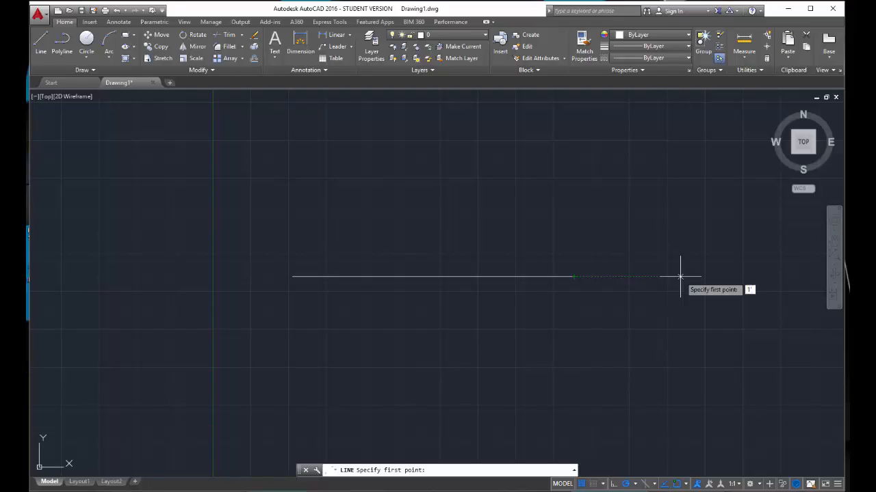
key(Return)
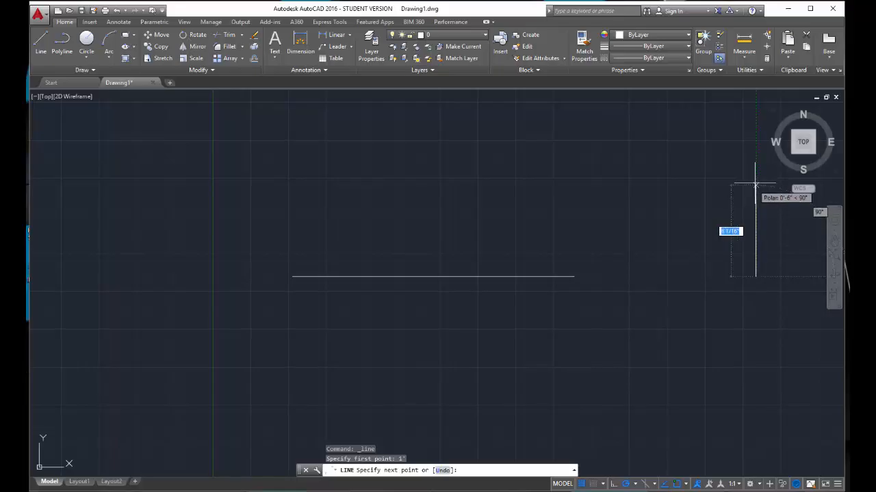
click(755, 165)
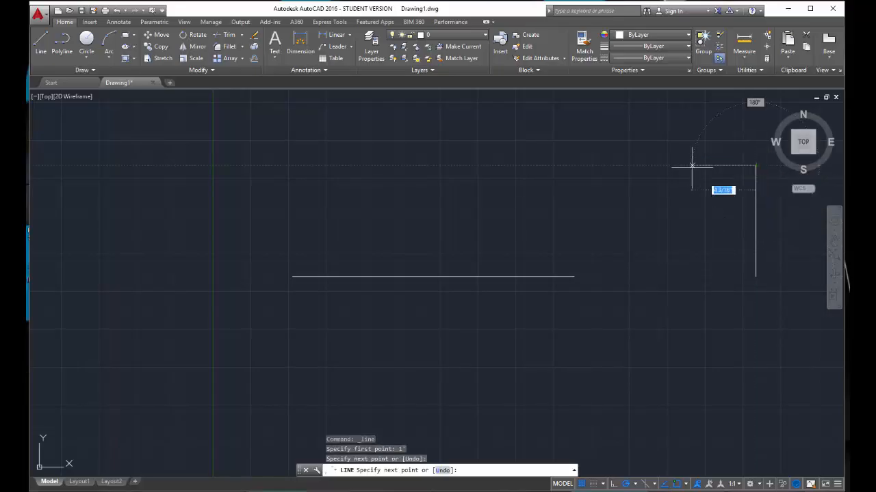
key(Escape)
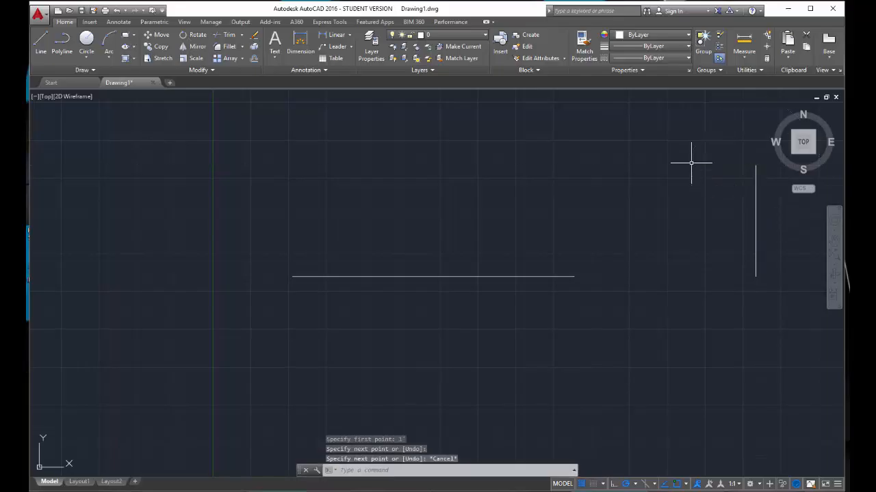
Draw a vertical line upward from a point on the horizontal line 4" in from its right endpoint
click(41, 43)
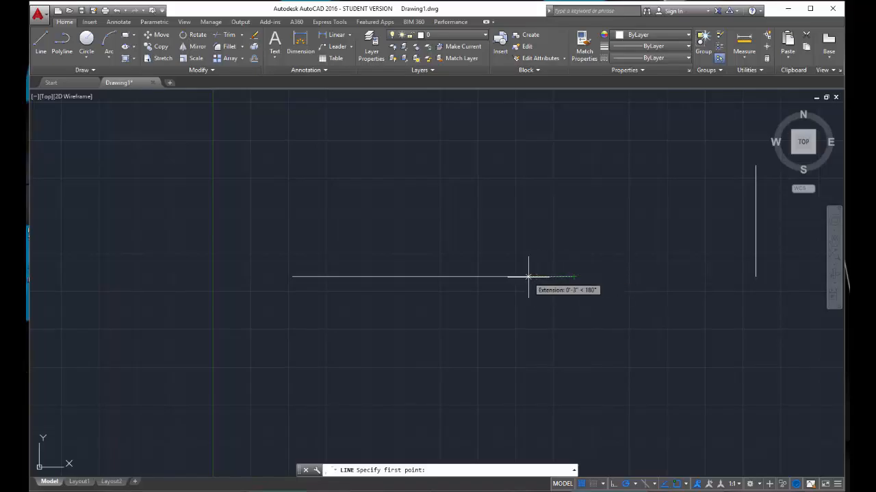
text(4)
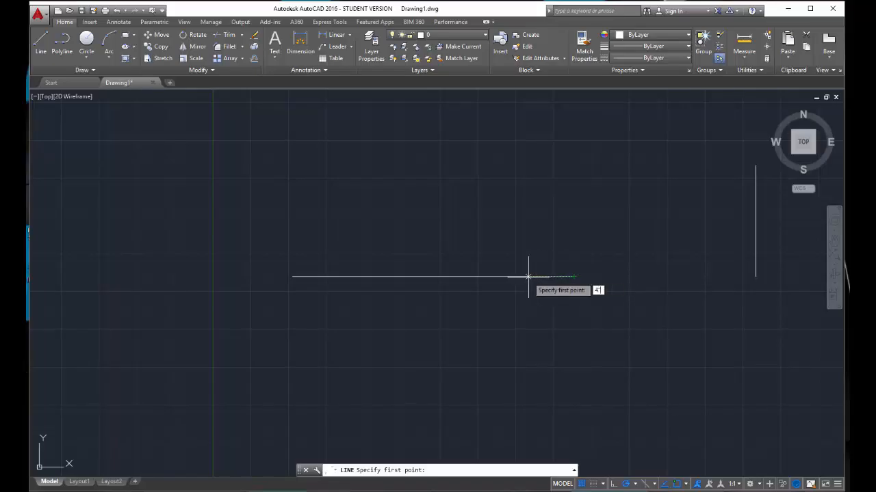
key(Return)
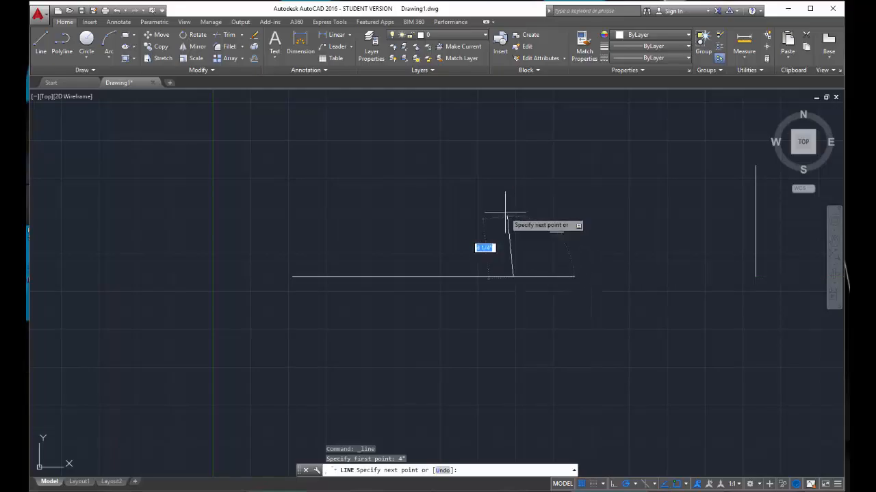
click(513, 153)
key(Escape)
key(Escape)
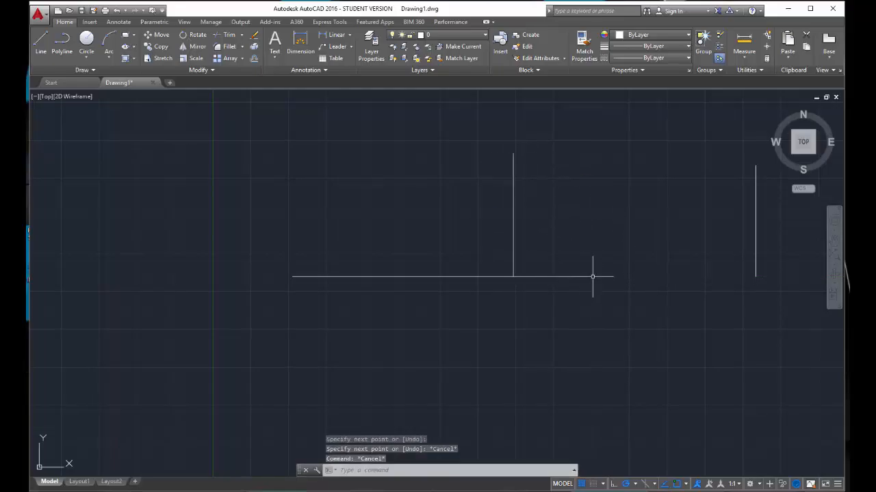
Measure the distance from the horizontal line's right endpoint to the foot of the vertical line standing on it
click(749, 46)
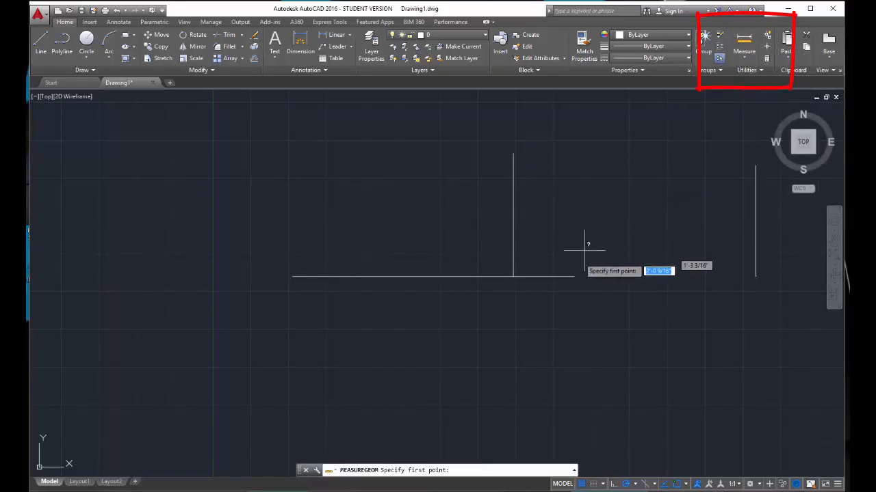
click(574, 277)
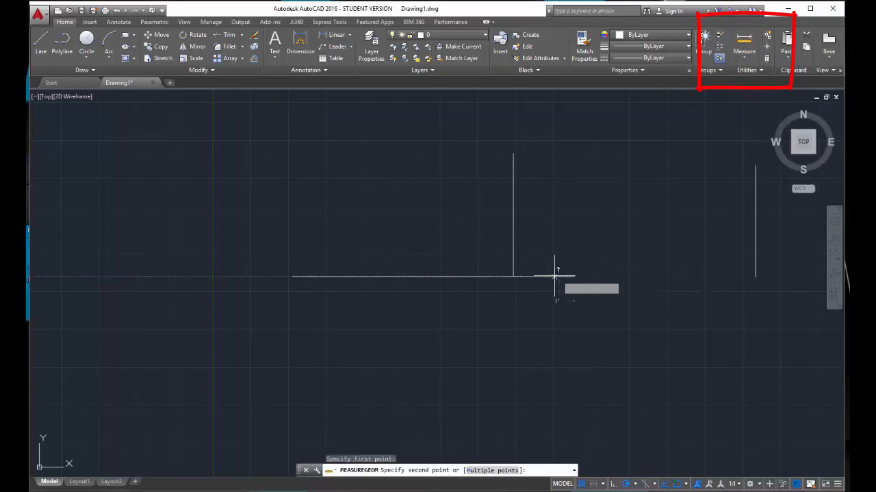
click(513, 276)
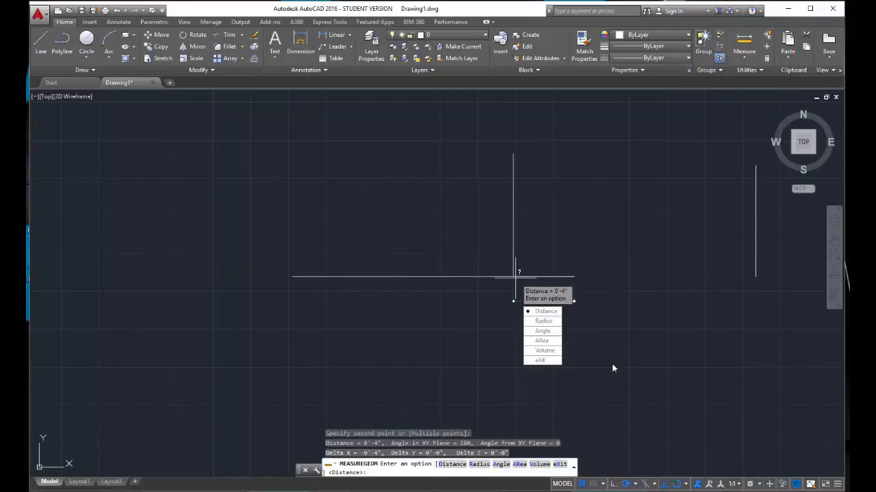
key(Escape)
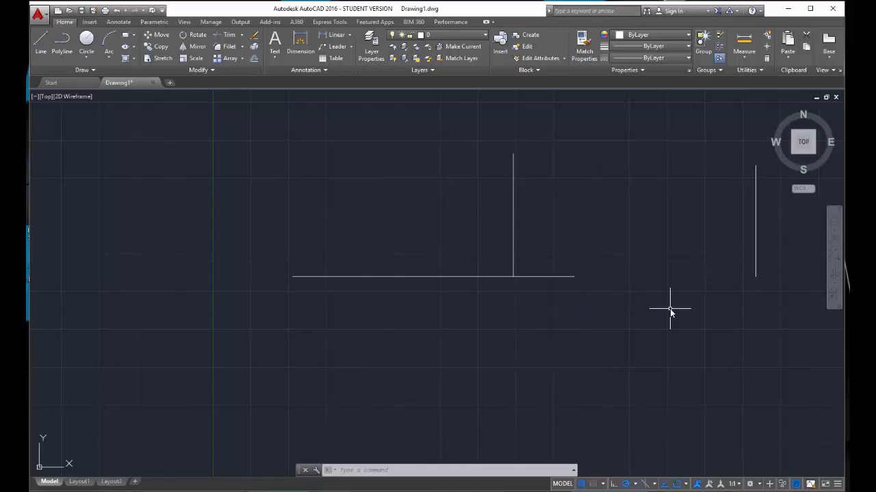